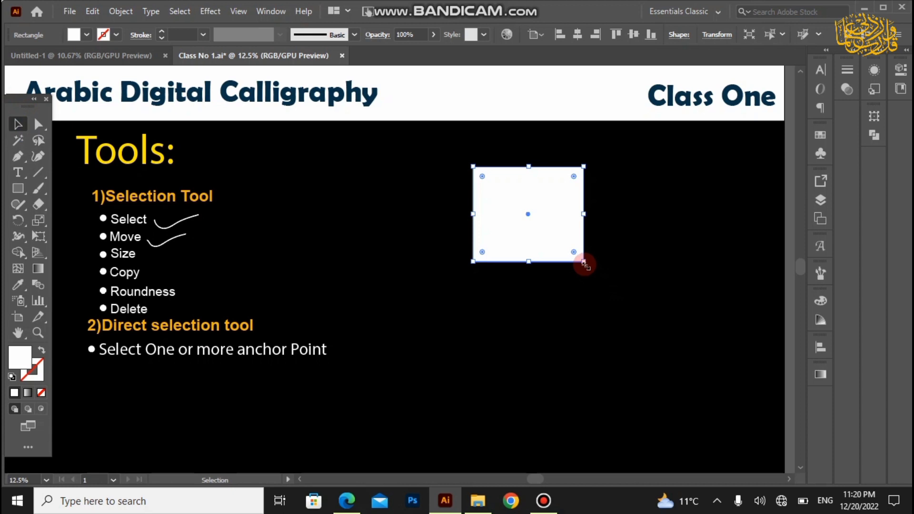
Step: Scale the white rectangle up and back down with the Selection tool, and place it nearer the tool list
left_click_drag(583, 263, 644, 311)
left_click(669, 352)
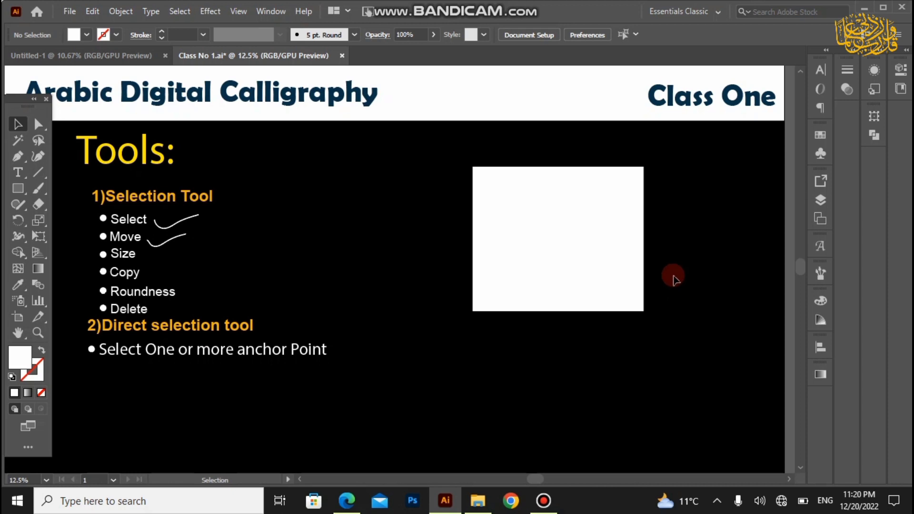
left_click(547, 238)
left_click(349, 265)
left_click_drag(557, 265, 467, 264)
left_click(508, 301)
left_click(585, 287)
left_click_drag(444, 231, 562, 284)
left_click(459, 203)
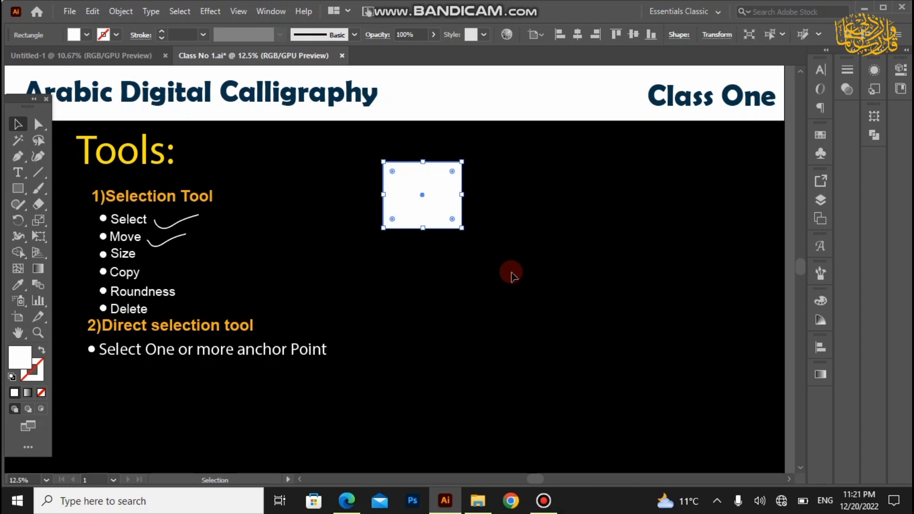
Step: Make three copies of the white rectangle, two in a row beside it and one below
left_click(509, 272)
left_click_drag(343, 153, 443, 255)
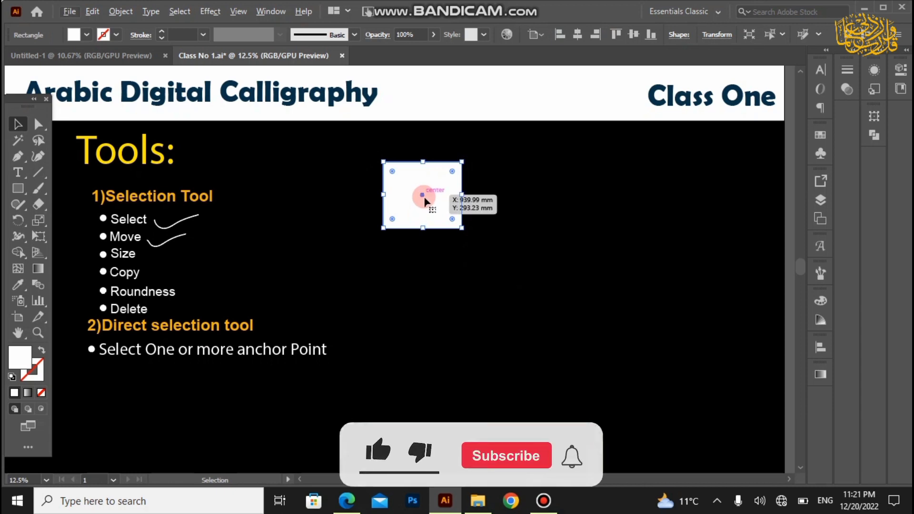
left_click_drag(424, 199, 694, 204)
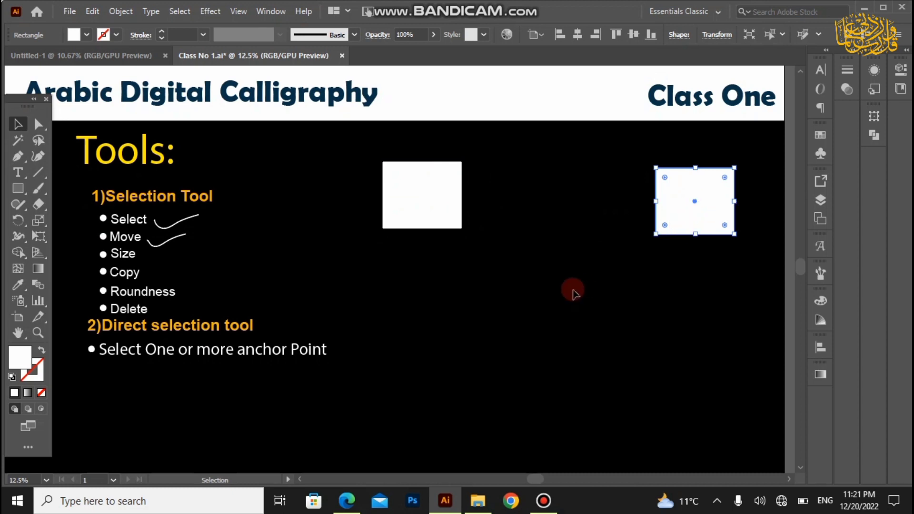
left_click(573, 289)
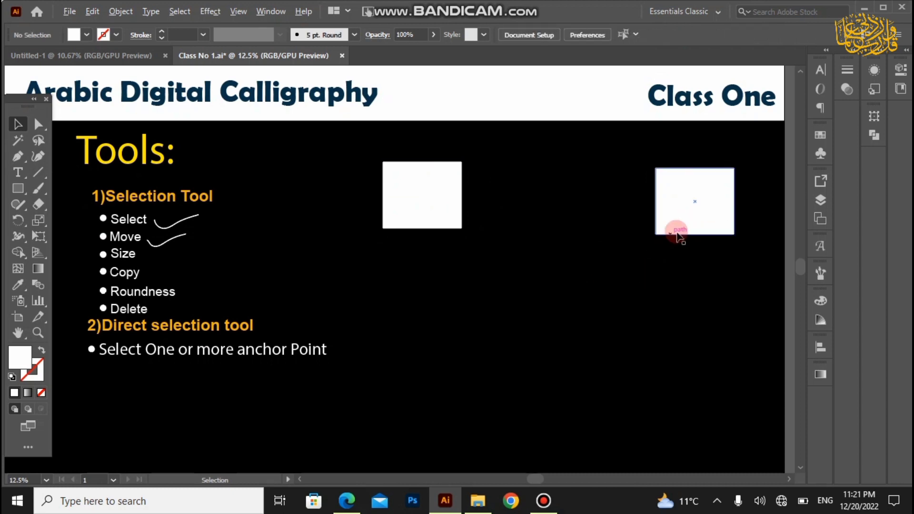
left_click_drag(673, 229, 560, 349)
left_click(550, 287)
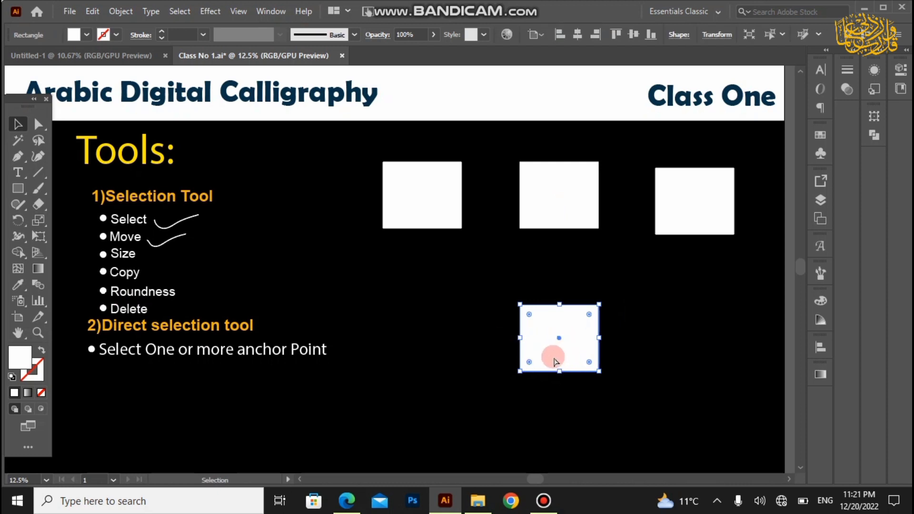
Step: Undo all the rectangle copies so only the original remains
key("ctrl+z")
key("ctrl+z")
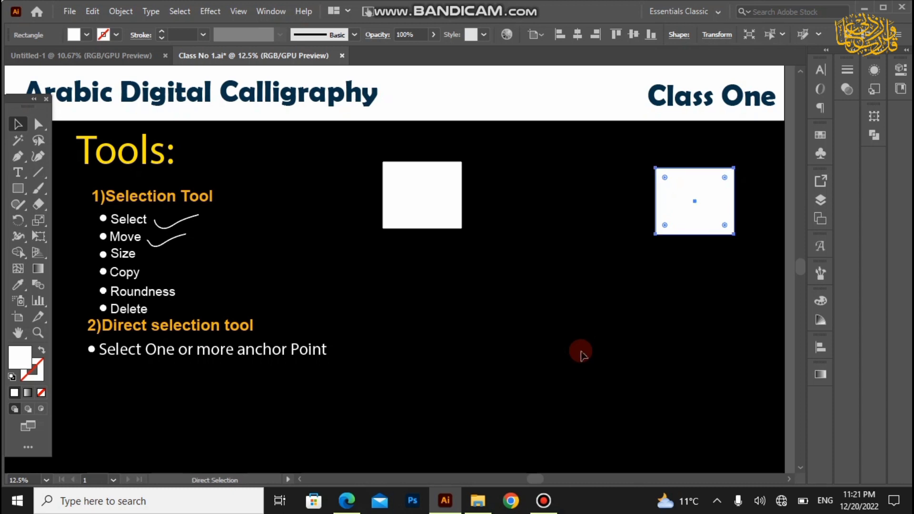
key("ctrl+z")
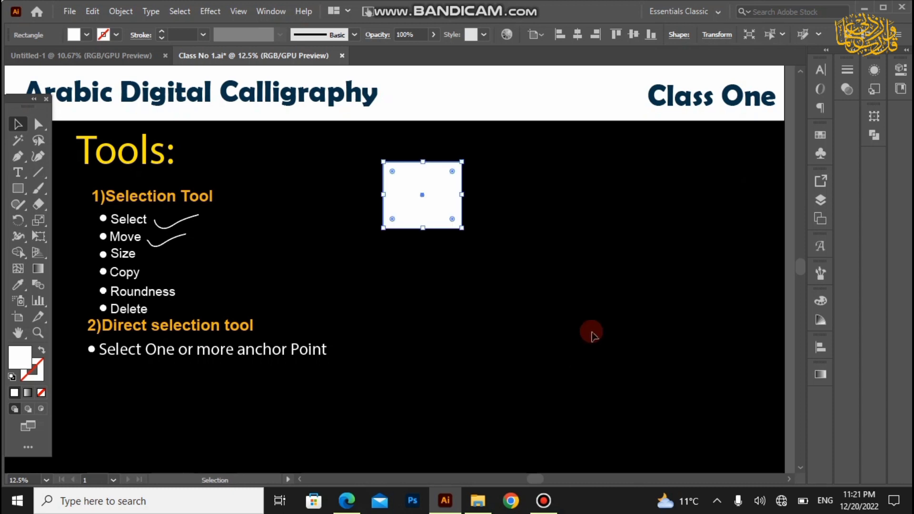
Step: Paint white check marks beside Size, Copy and Roundness in the list with the Paintbrush tool
left_click(38, 187)
mouse_move(146, 258)
left_mouse_down()
mouse_move(184, 246)
mouse_move(151, 270)
mouse_move(187, 256)
mouse_move(188, 293)
mouse_move(210, 274)
left_mouse_up()
left_click(18, 124)
left_click(37, 188)
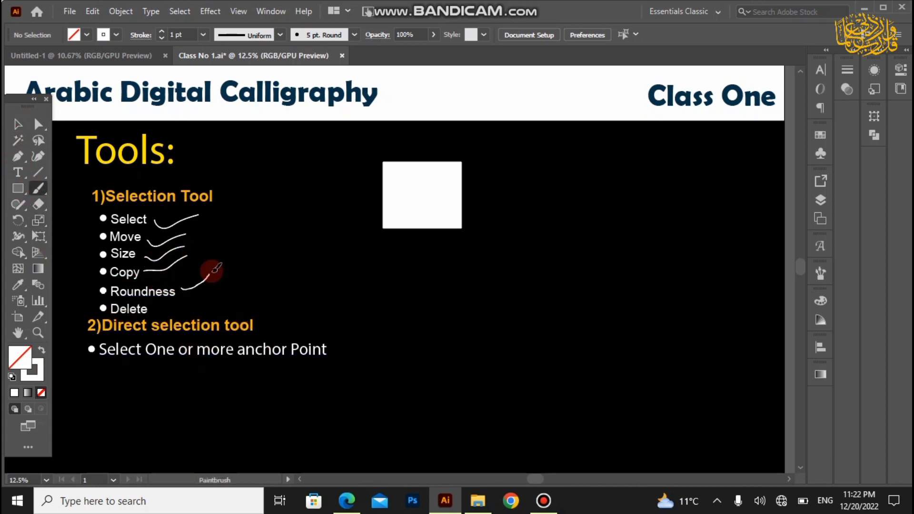
Step: Round all four corners of the white rectangle to the maximum with the Selection tool's corner widgets
left_click(18, 124)
left_click(408, 211)
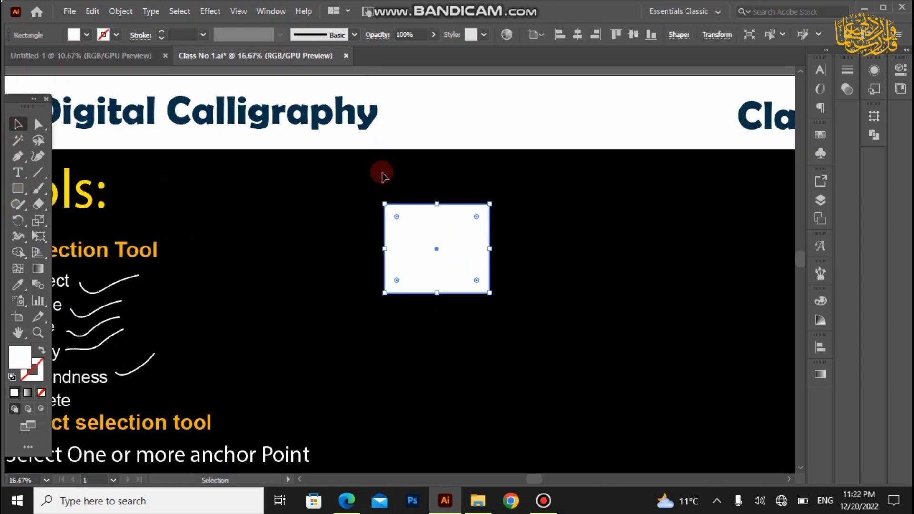
key("ctrl+=")
key("ctrl+=")
key("ctrl+=")
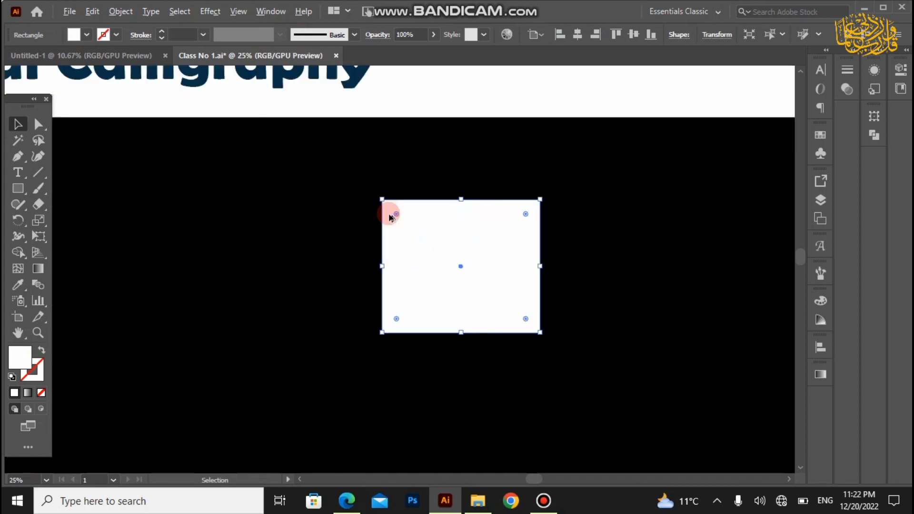
left_click_drag(337, 197, 441, 333)
left_click_drag(389, 205, 522, 315)
left_click(321, 237)
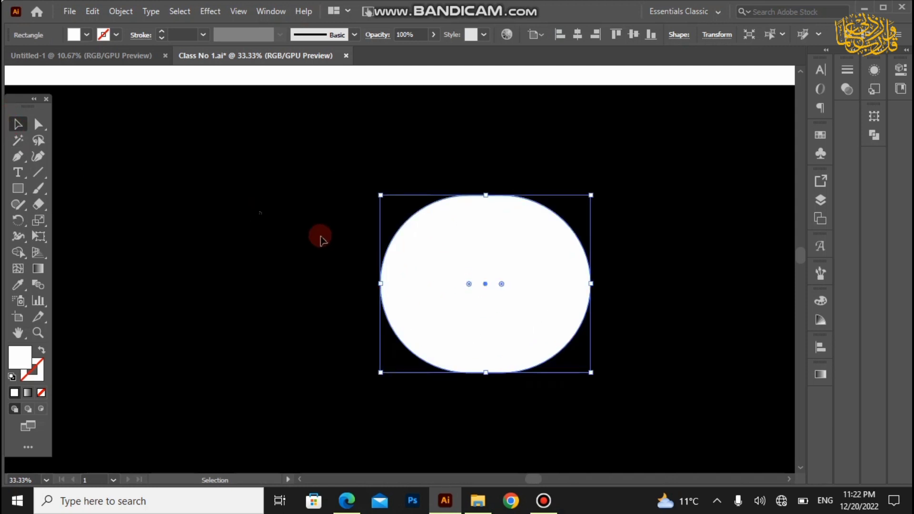
Step: Restore the white rectangle's square corners and return to the full artboard view
scroll(342, 243, "down", 1)
left_click(447, 274)
left_click_drag(447, 275, 236, 244)
key("ctrl+minus")
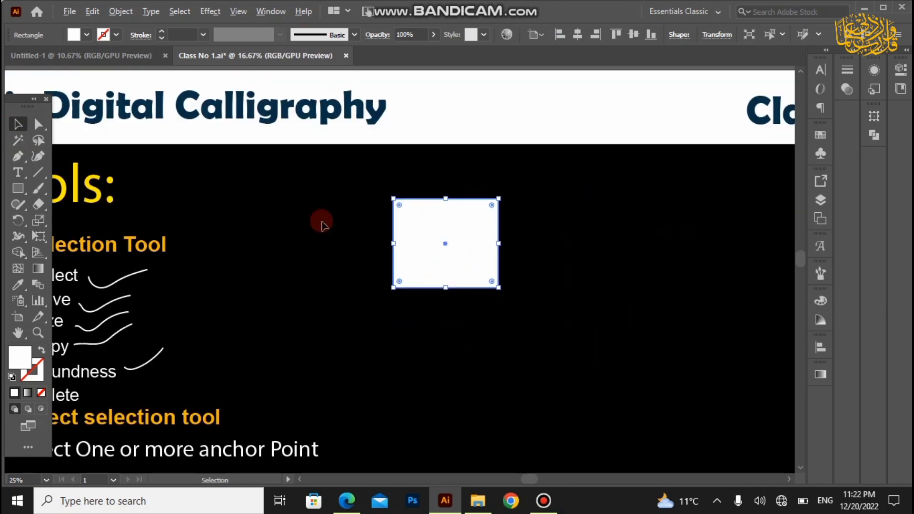
mouse_move(333, 224)
left_mouse_down()
mouse_move(378, 224)
mouse_move(350, 232)
mouse_move(320, 216)
left_mouse_up()
scroll(373, 220, "down", 1)
key("ctrl+minus")
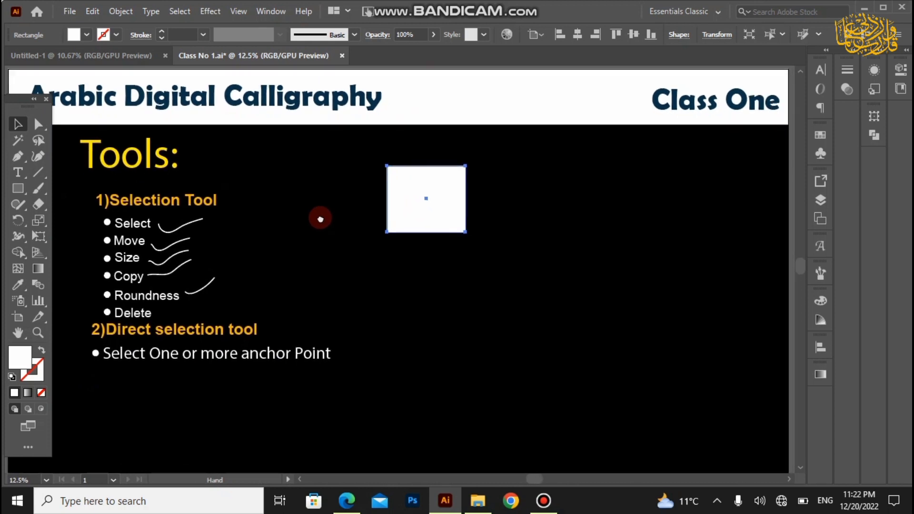
Step: Duplicate the white rectangle four times, spreading the copies across two rows on the black canvas
left_click(427, 216)
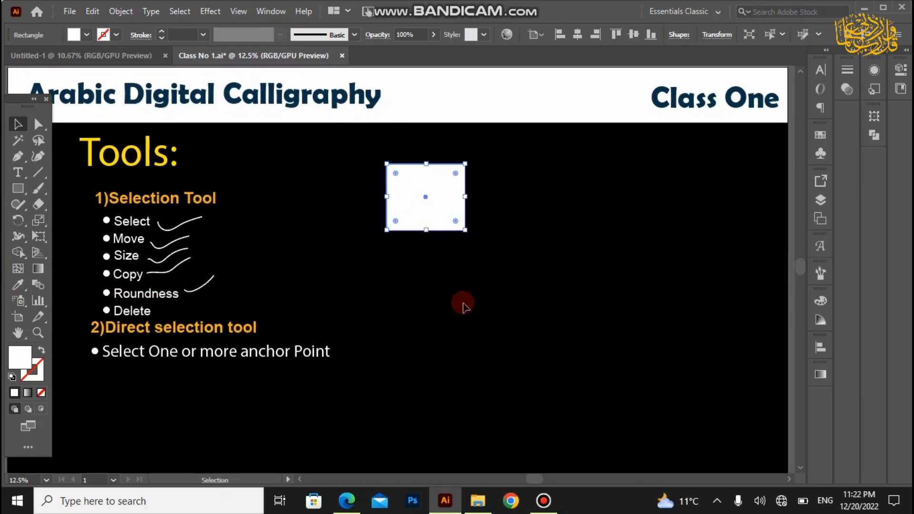
left_click(464, 307)
left_click_drag(472, 273, 584, 280)
left_click_drag(543, 212, 671, 266)
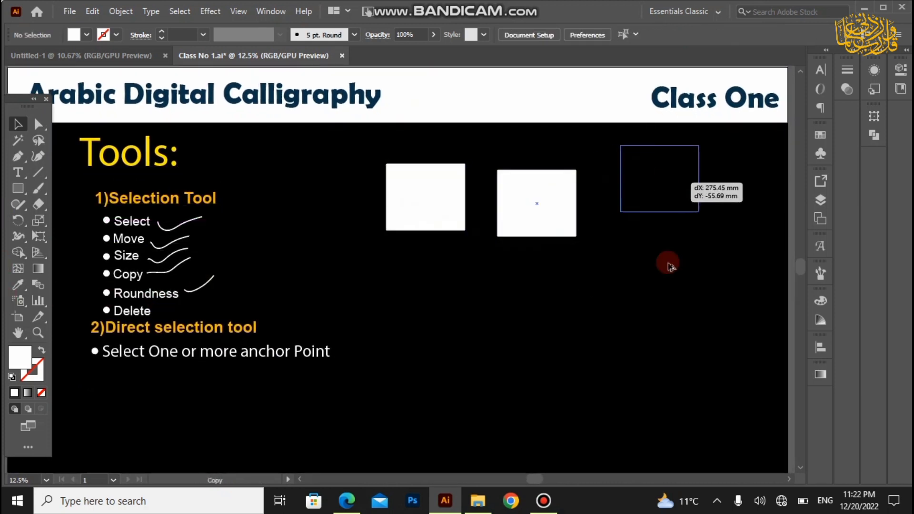
left_click_drag(644, 205, 502, 319)
left_click(676, 316)
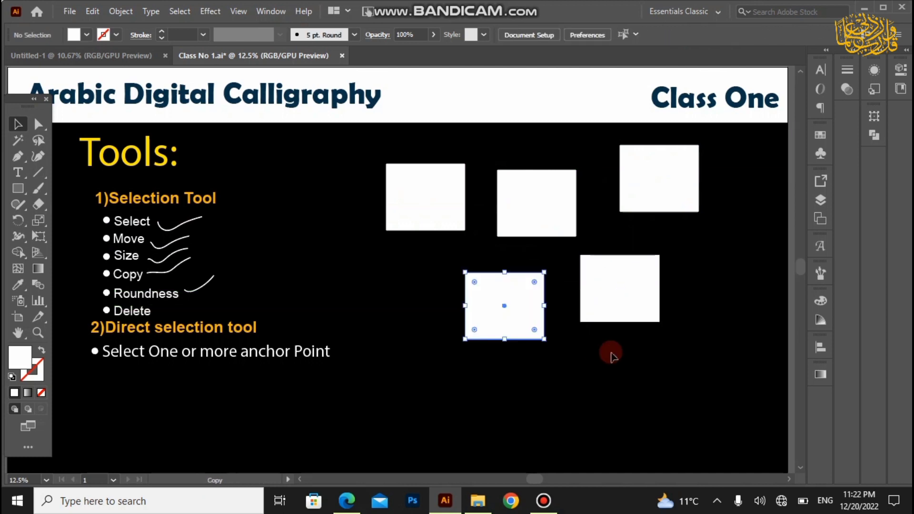
left_click(611, 355)
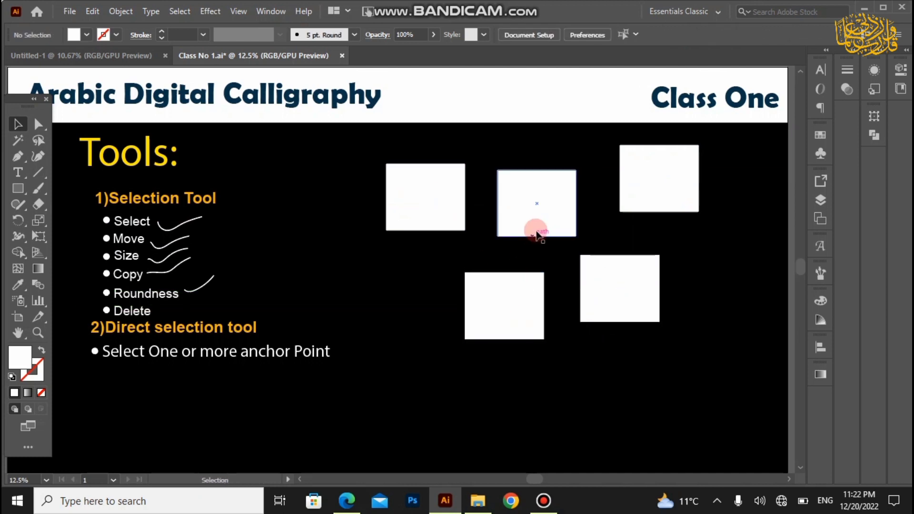
Step: Delete the middle and leftmost rectangles of the upper row
left_click(536, 235)
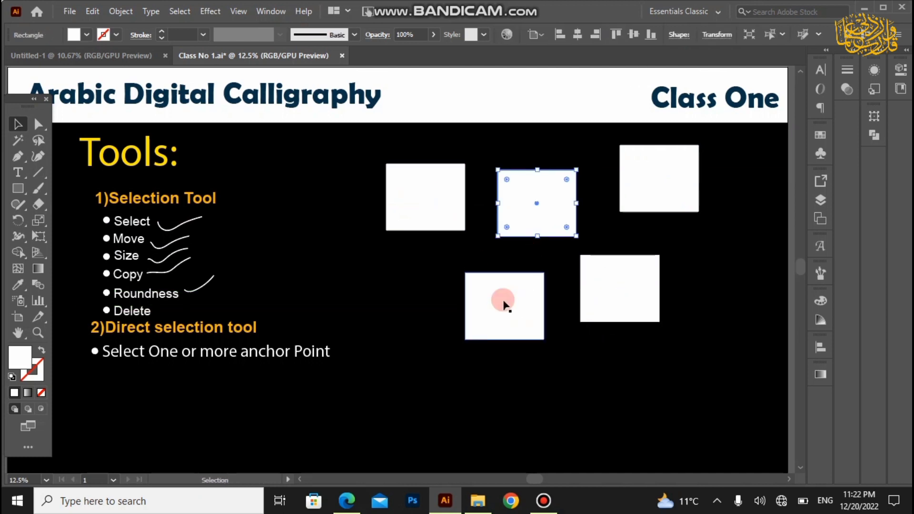
left_click(372, 278)
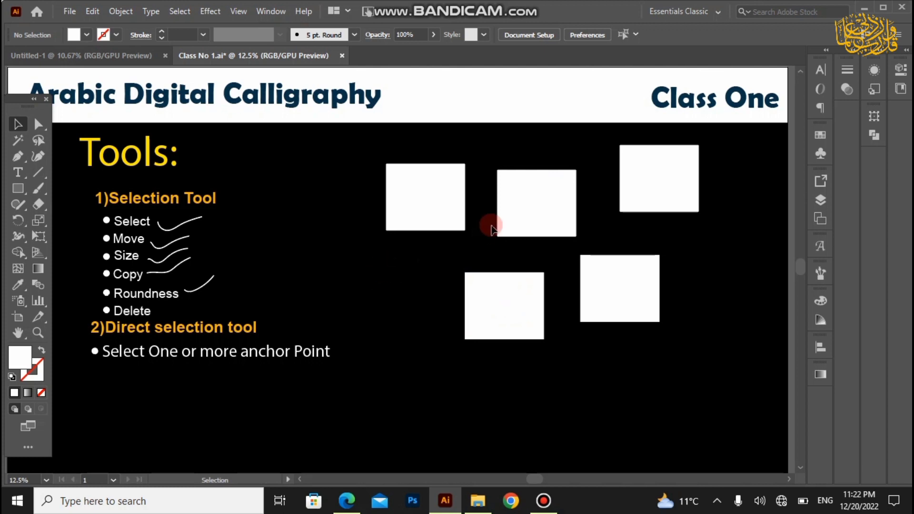
left_click(522, 217)
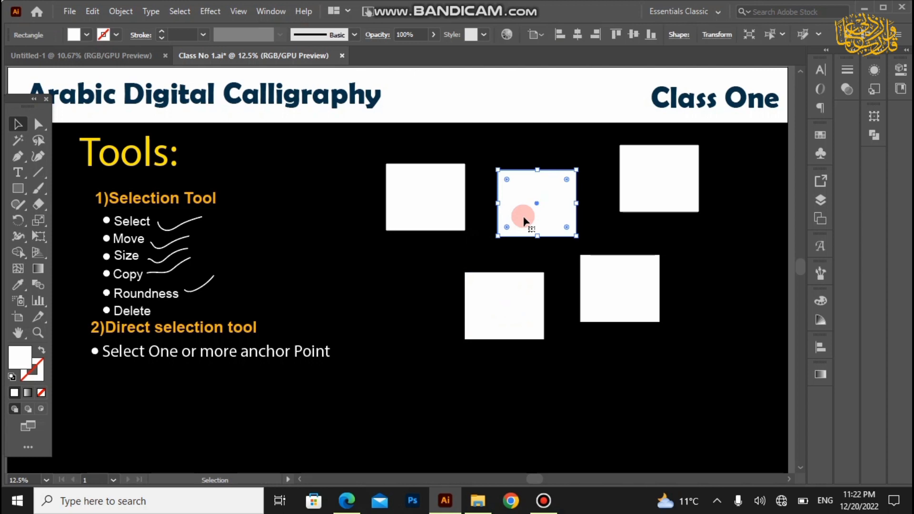
key("Delete")
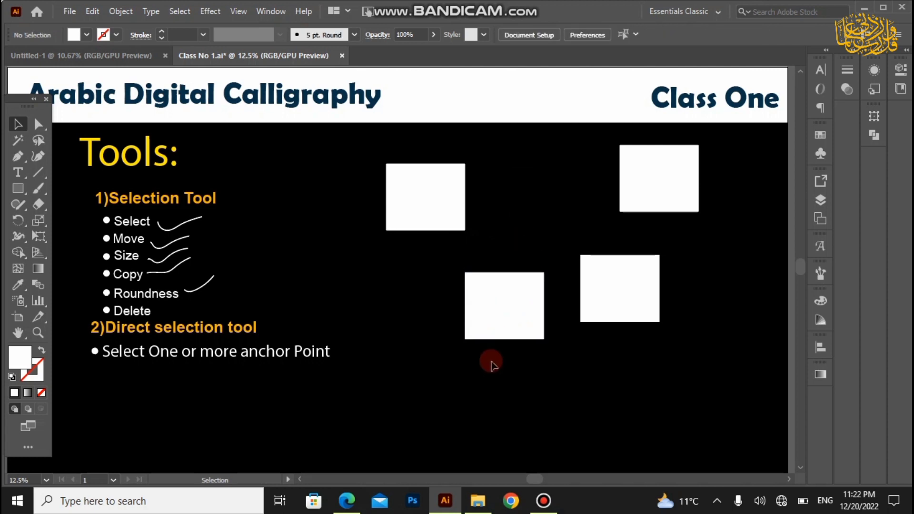
left_click(404, 229)
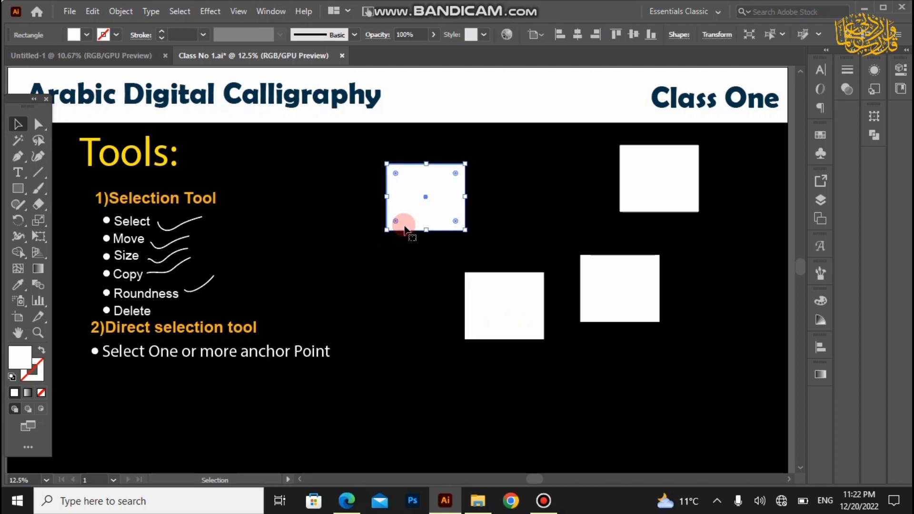
key("Delete")
Step: Move the lower-left rectangle upward, and delete it after selecting it with a marquee
left_click_drag(500, 316, 481, 248)
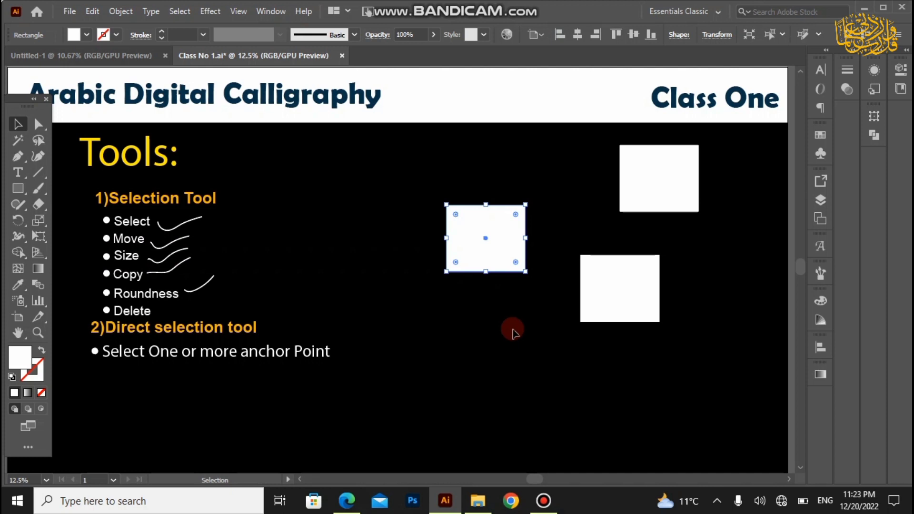
left_click_drag(403, 211, 497, 316)
key("Delete")
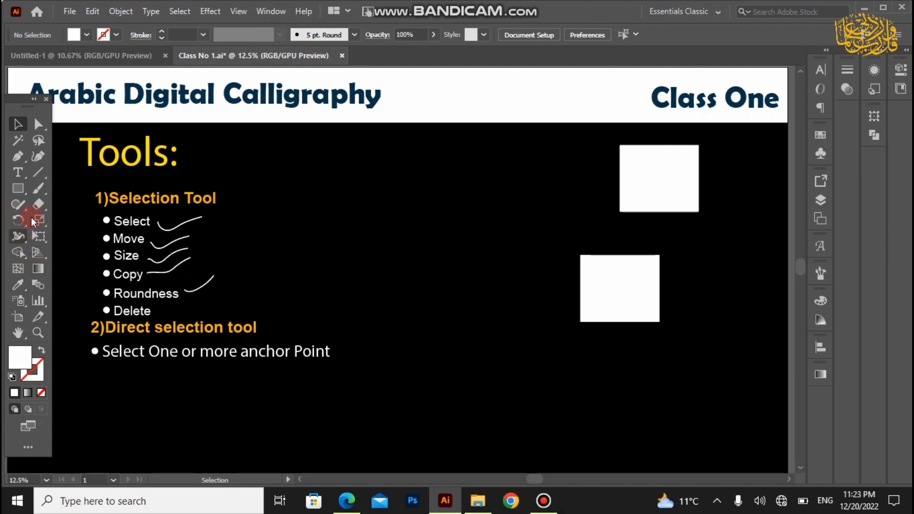
Step: Paint a white check mark beside Delete in the list with the Paintbrush tool
left_click(38, 190)
left_click_drag(159, 310, 192, 299)
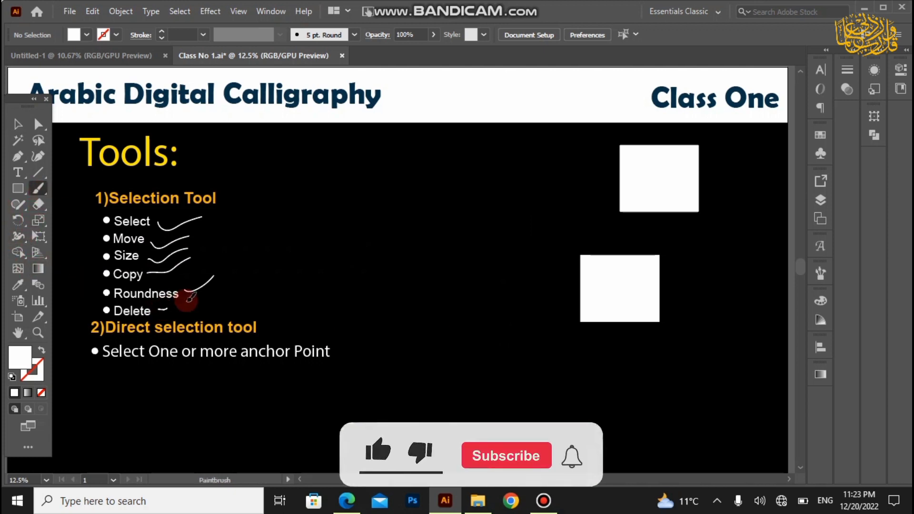
left_click(18, 124)
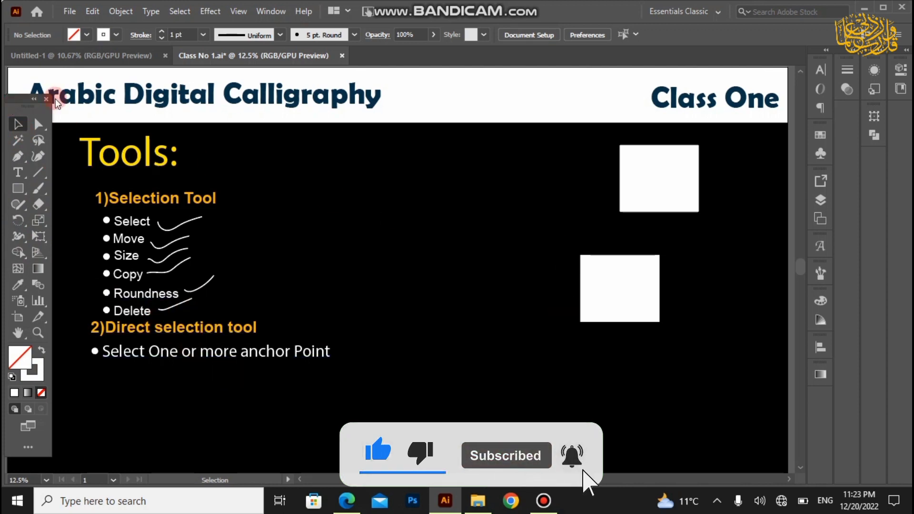
Step: Move the lower white rectangle up and toward the list with the Direct Selection tool
left_click(34, 125)
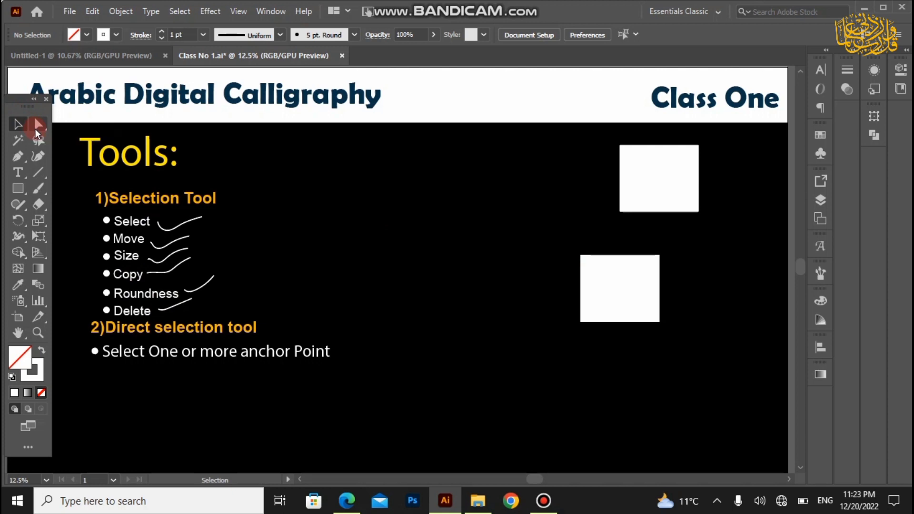
left_click(38, 125)
left_click(182, 229)
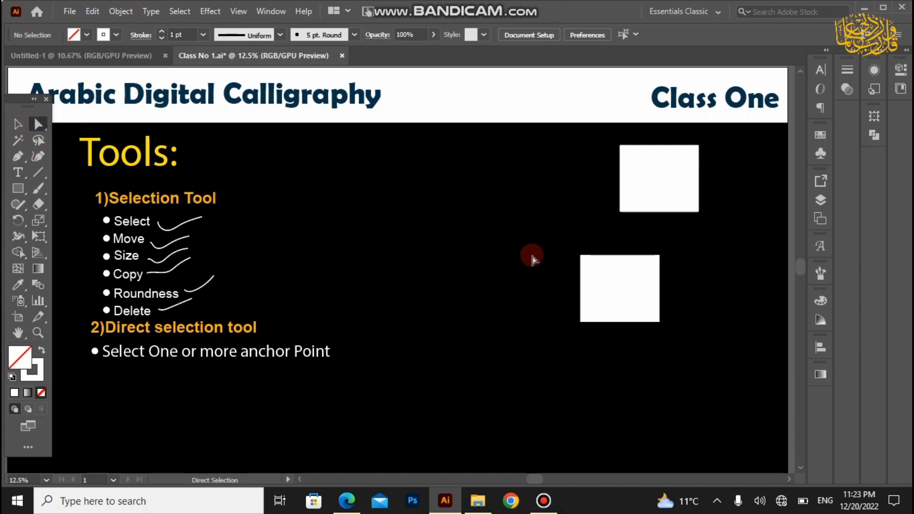
left_click_drag(606, 290, 506, 239)
left_click(459, 229)
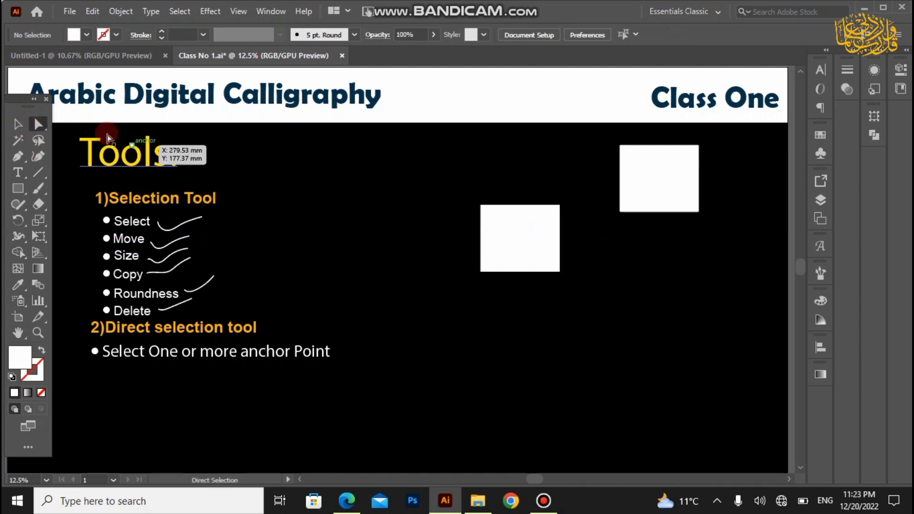
Step: Duplicate the moved rectangle with the Direct Selection tool to spread four rectangles across the middle of the canvas
left_click(28, 127)
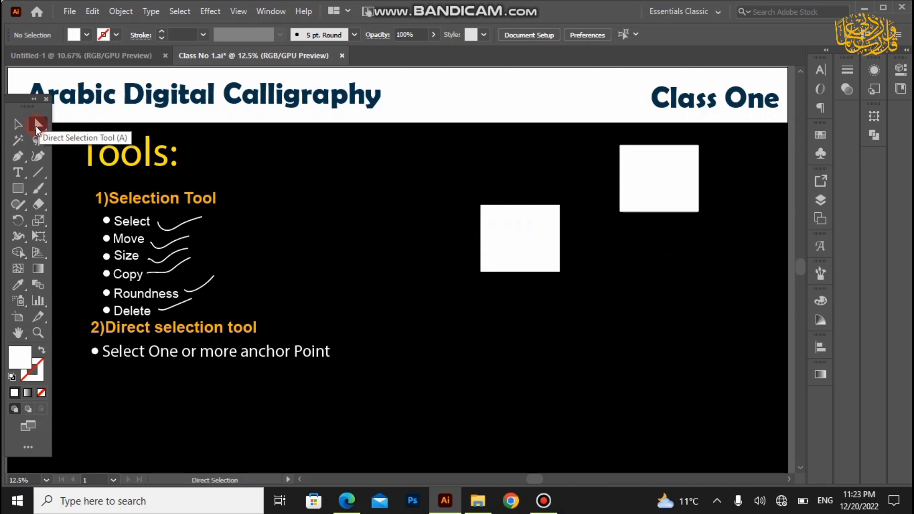
left_click(541, 268)
left_click_drag(541, 270, 381, 253)
left_click(393, 284)
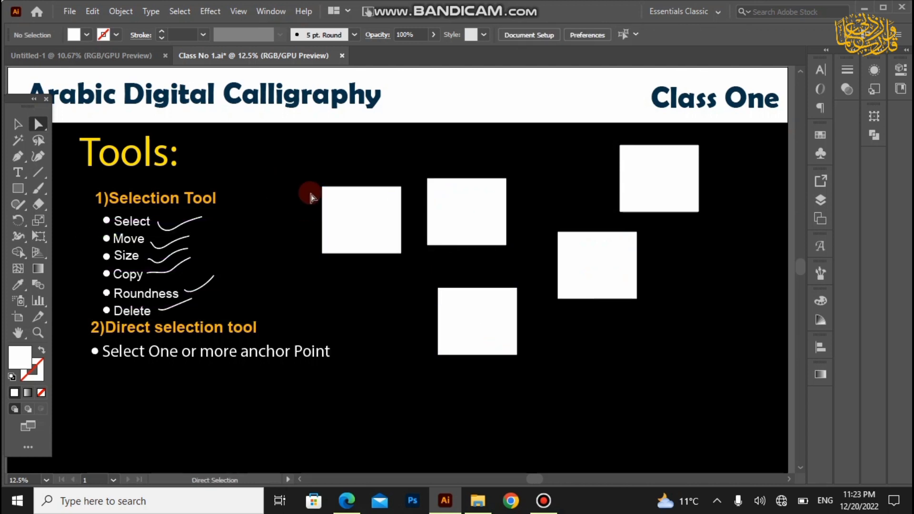
Step: Pull the leftmost rectangle's upper-left anchor point outward, up and to the left, with the Direct Selection tool
scroll(310, 189, "up", 1)
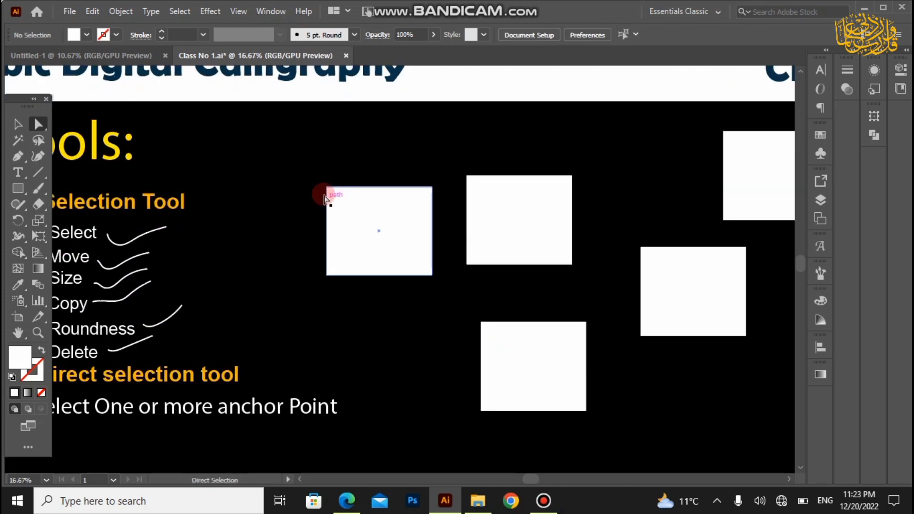
scroll(328, 176, "up", 3)
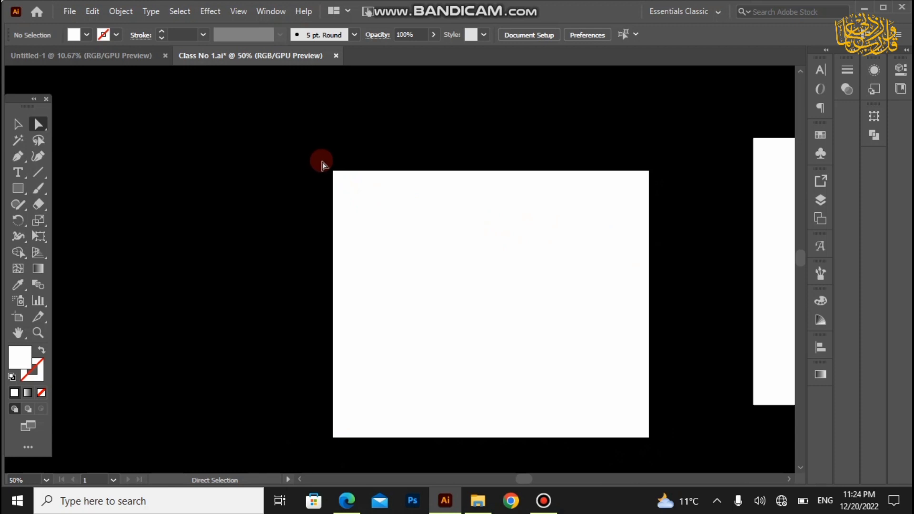
left_click(38, 126)
mouse_move(304, 155)
left_mouse_down()
mouse_move(473, 289)
mouse_move(300, 167)
mouse_move(472, 277)
mouse_move(310, 147)
left_mouse_up()
left_click(302, 196)
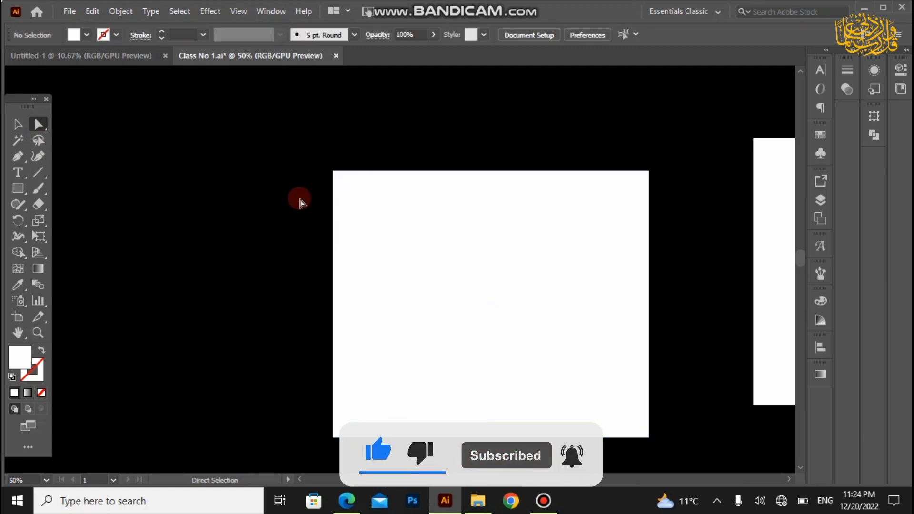
left_click(344, 188)
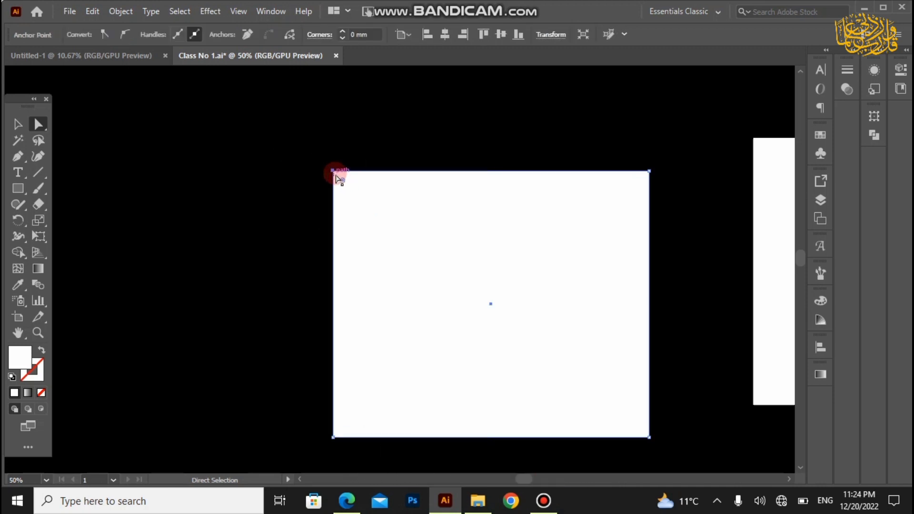
left_click_drag(337, 173, 256, 269)
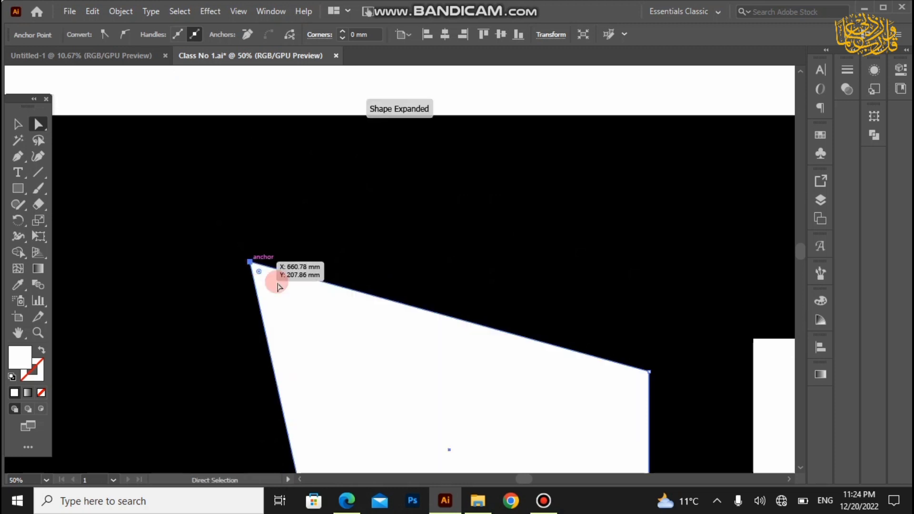
Step: Nudge the same upper-left anchor point slightly outward, and deselect the distorted shape
scroll(341, 312, "down", 1)
scroll(375, 261, "down", 1)
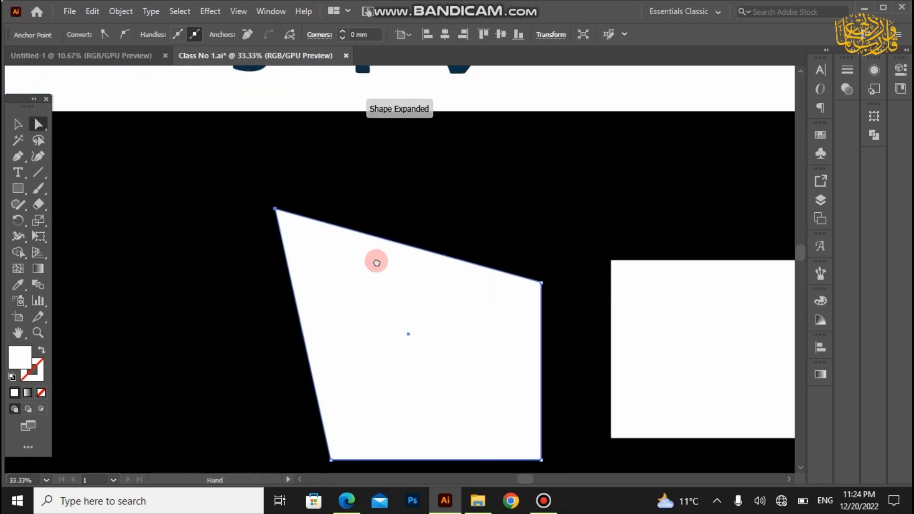
scroll(418, 279, "down", 1)
left_click_drag(398, 253, 375, 292)
left_click(320, 221)
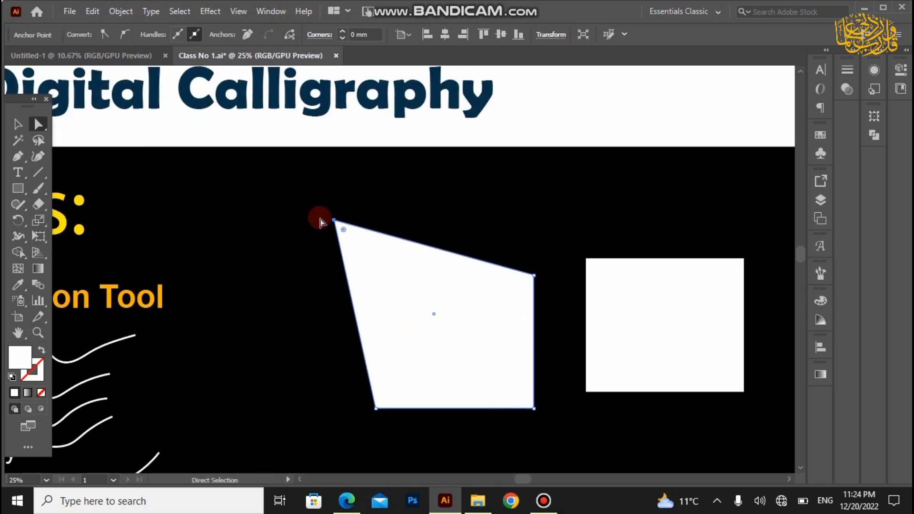
left_click_drag(320, 222, 316, 217)
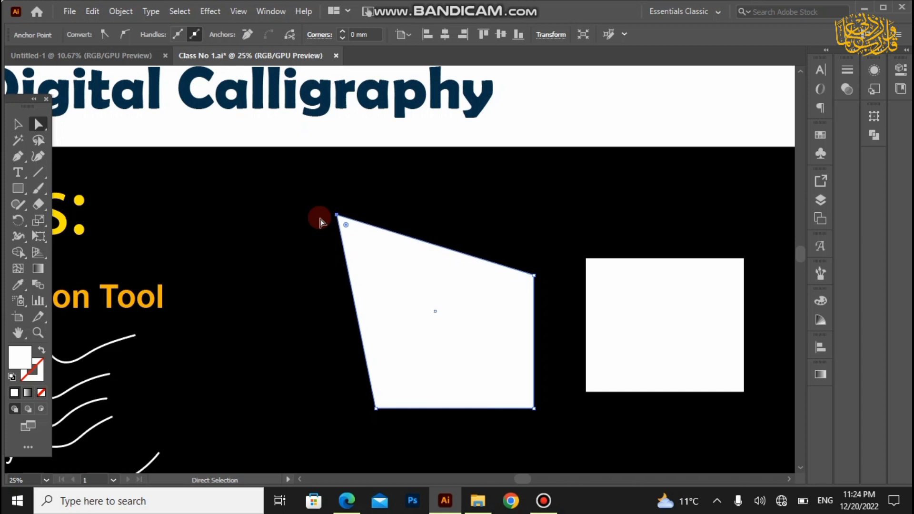
left_click_drag(326, 308, 310, 308)
left_click(312, 310)
left_click(273, 220)
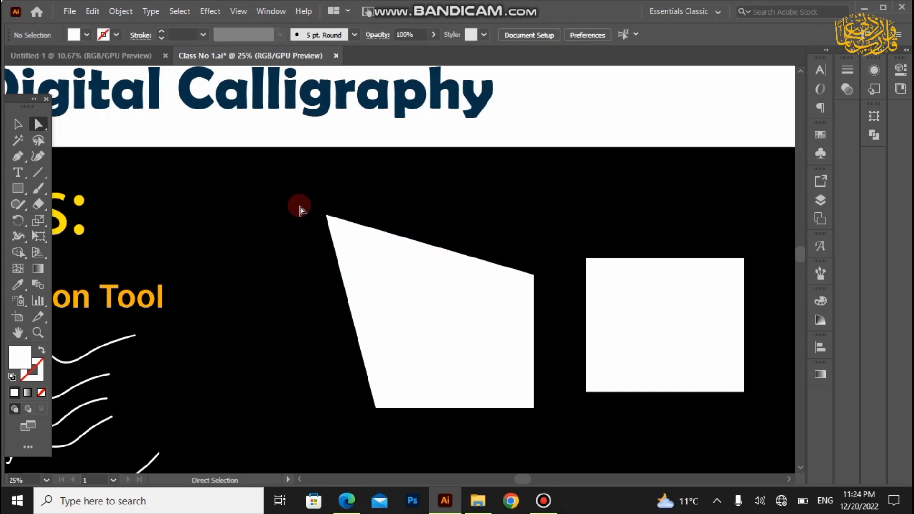
Step: Move the upper-left anchor point inward near the lower-right corner, and select the whole concave shape with the Selection tool
left_click(364, 242)
left_click_drag(327, 215, 505, 378)
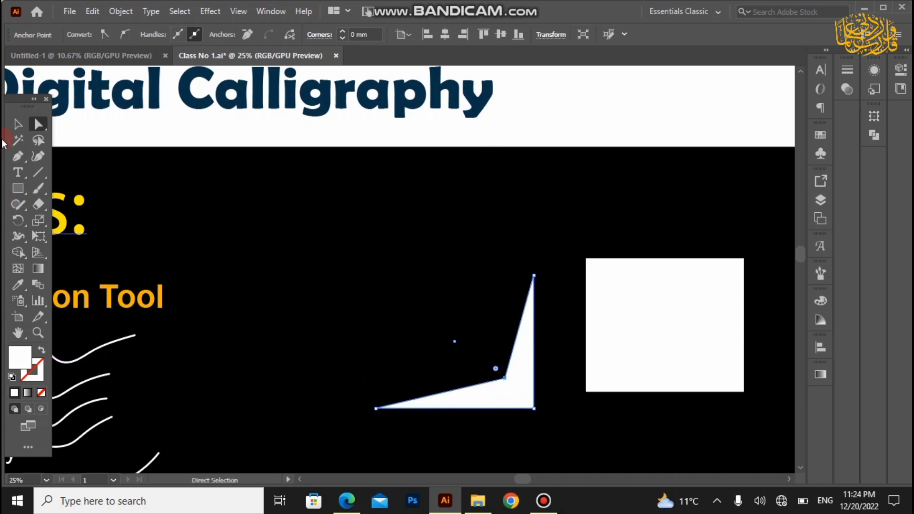
left_click(18, 124)
left_click(290, 263)
scroll(422, 305, "down", 2)
scroll(444, 316, "up", 3)
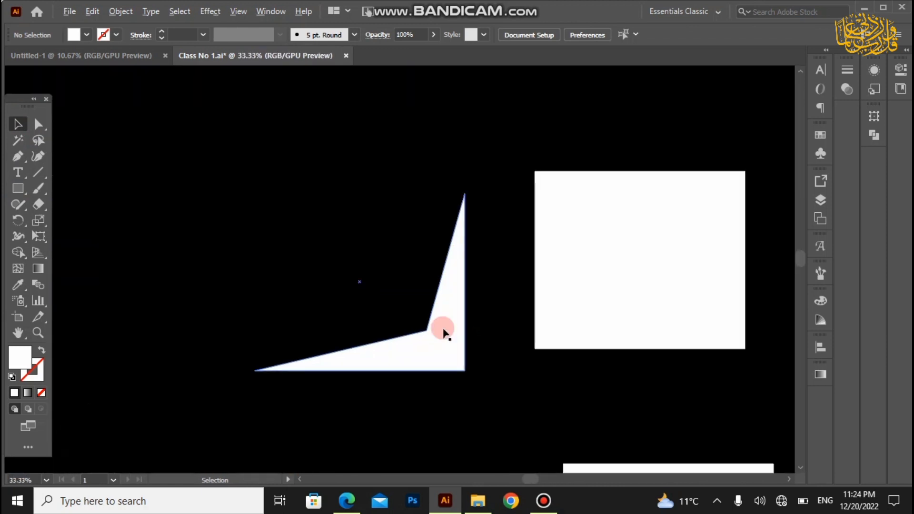
left_click(435, 344)
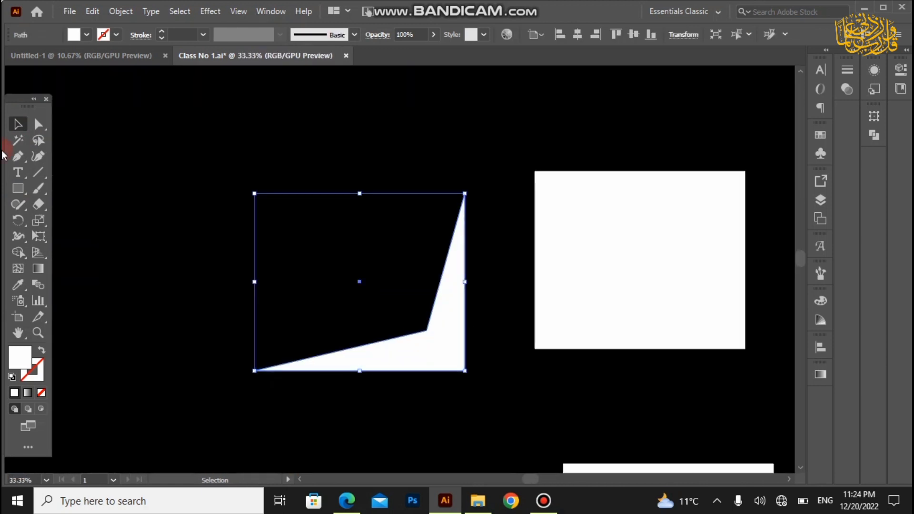
Step: Delete the concave shape's inner anchor point after selecting it with a Direct Selection marquee, and deselect the shape
left_click(38, 125)
left_click(344, 272)
mouse_move(394, 292)
left_mouse_down()
mouse_move(430, 341)
mouse_move(260, 194)
mouse_move(259, 183)
left_mouse_up()
key("Delete")
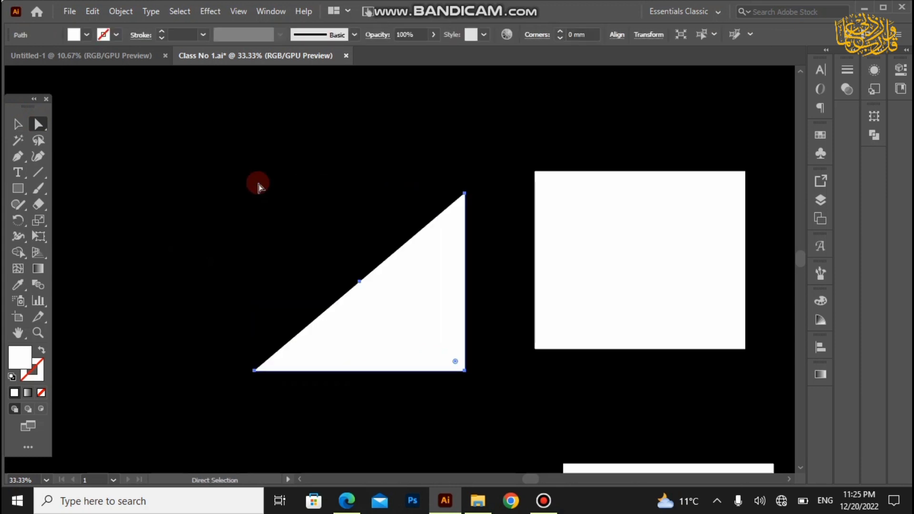
left_click(14, 123)
left_click(316, 226)
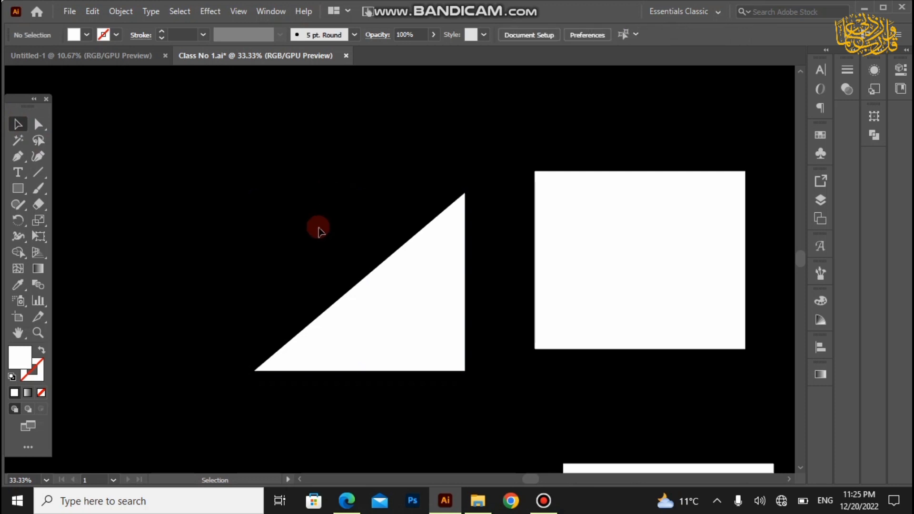
Step: Select both upper anchor points of the rectangle beside the triangle and move them up and right, slanting it into a parallelogram
scroll(305, 238, "down", 1)
left_click_drag(287, 249, 386, 254)
scroll(483, 299, "down", 1)
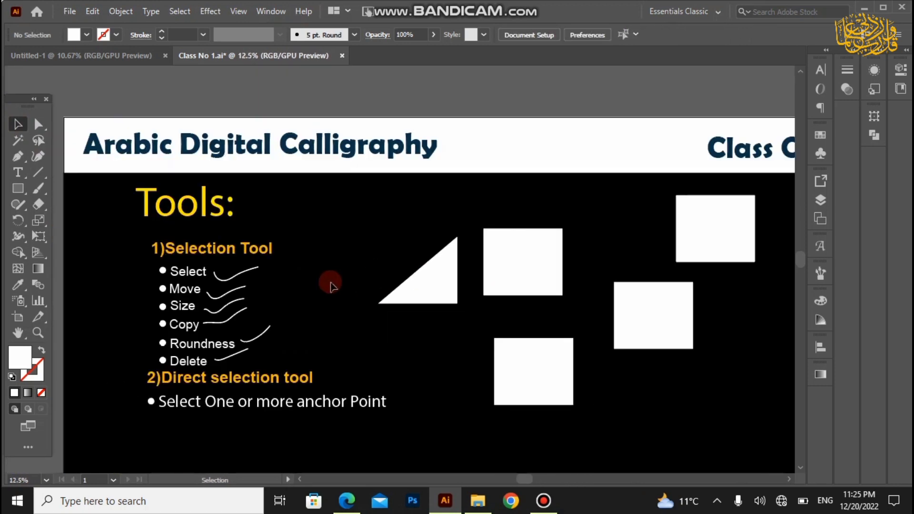
left_click_drag(330, 278, 273, 215)
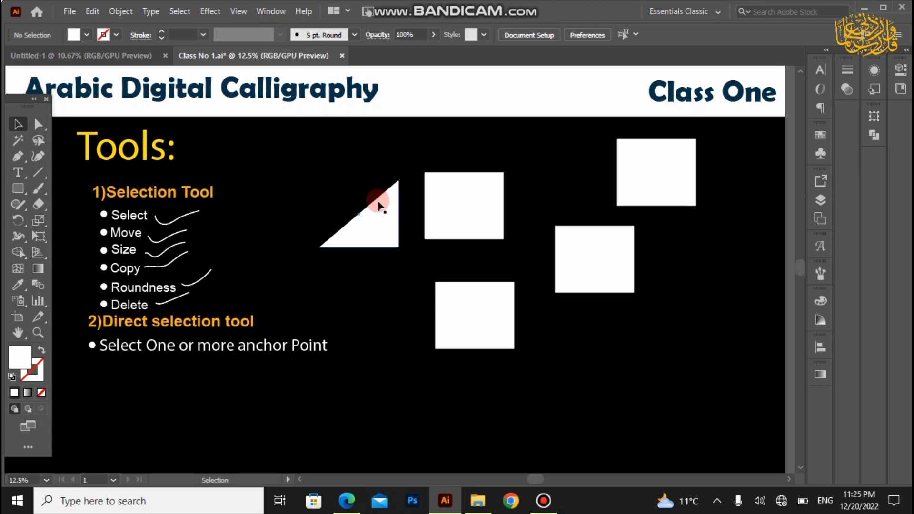
scroll(378, 205, "up", 3)
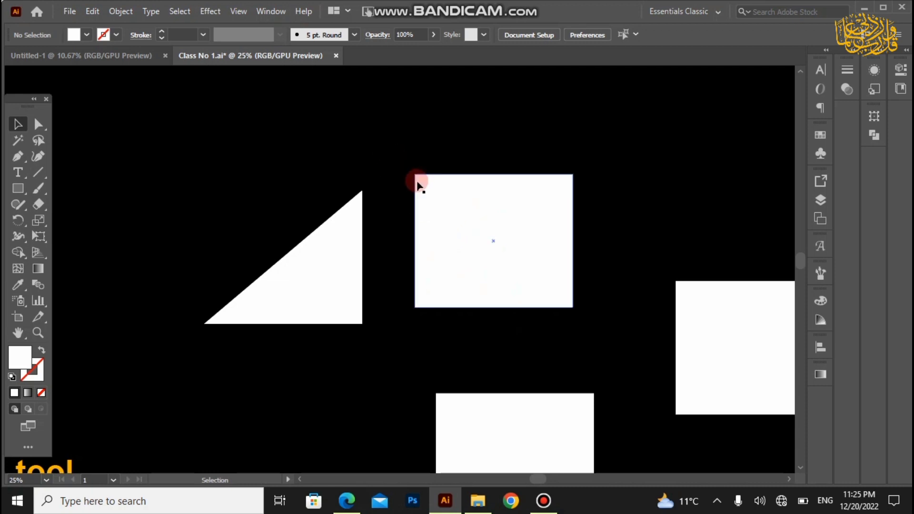
left_click(40, 128)
scroll(426, 196, "up", 1)
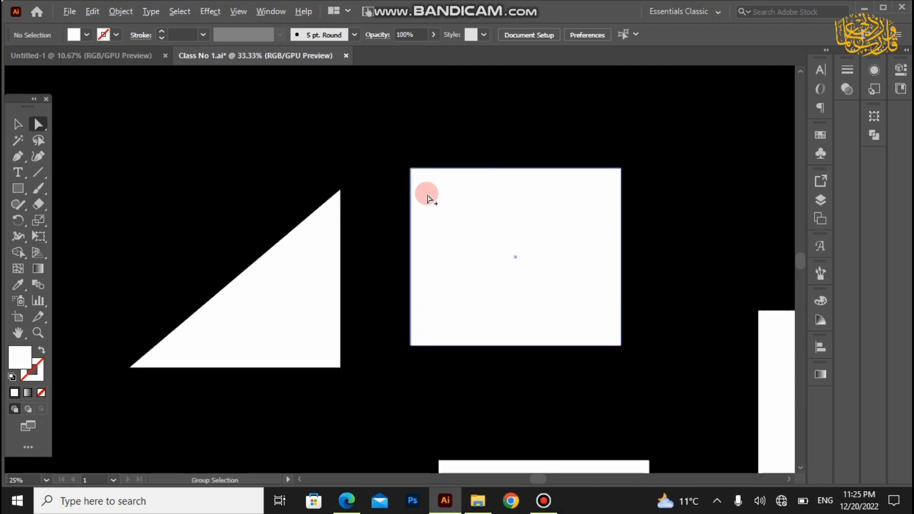
left_click(392, 172)
left_click_drag(399, 161, 422, 179)
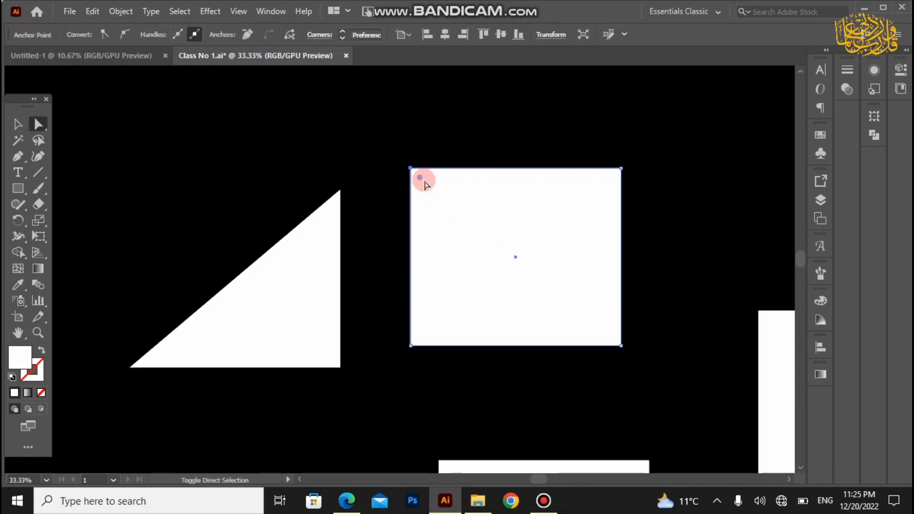
left_click_drag(603, 151, 645, 185)
left_click_drag(646, 188, 648, 190)
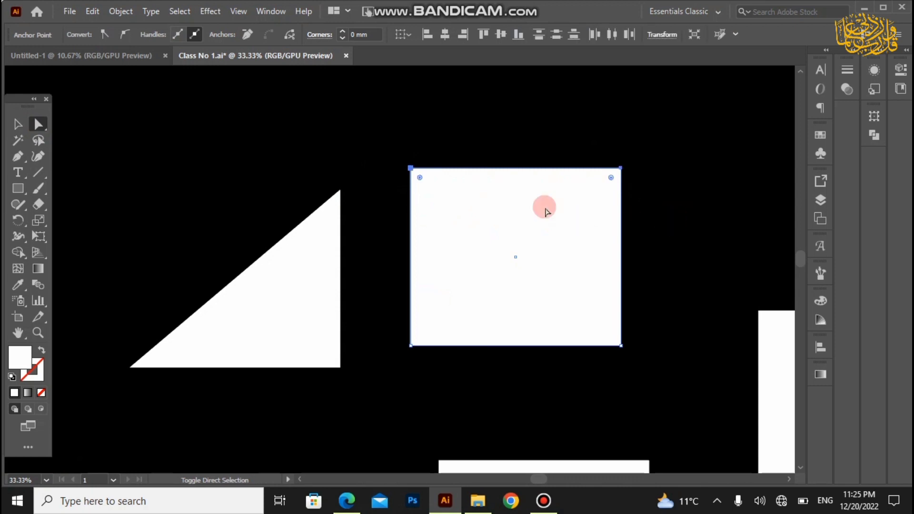
left_click_drag(410, 169, 553, 127)
scroll(486, 119, "down", 2)
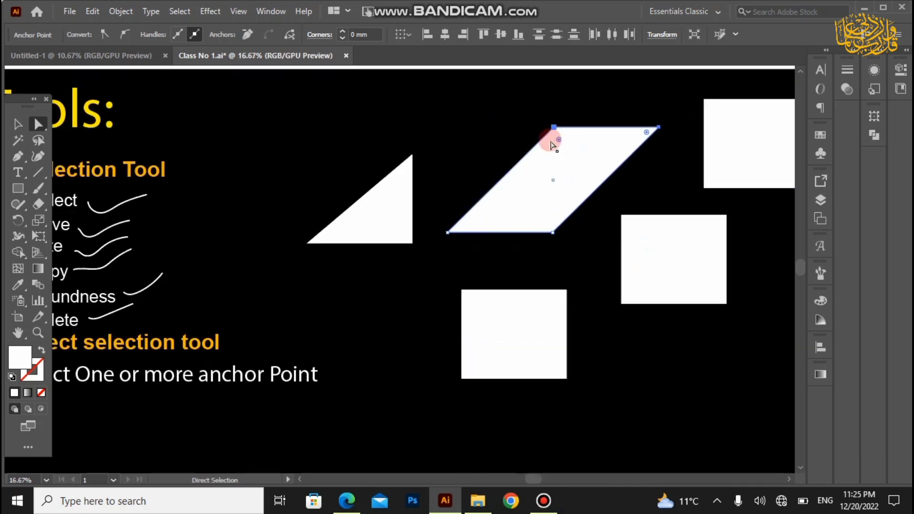
Step: Move the parallelogram's two upper anchor points left above the triangle to slant it the other way, and deselect it
left_click(438, 230)
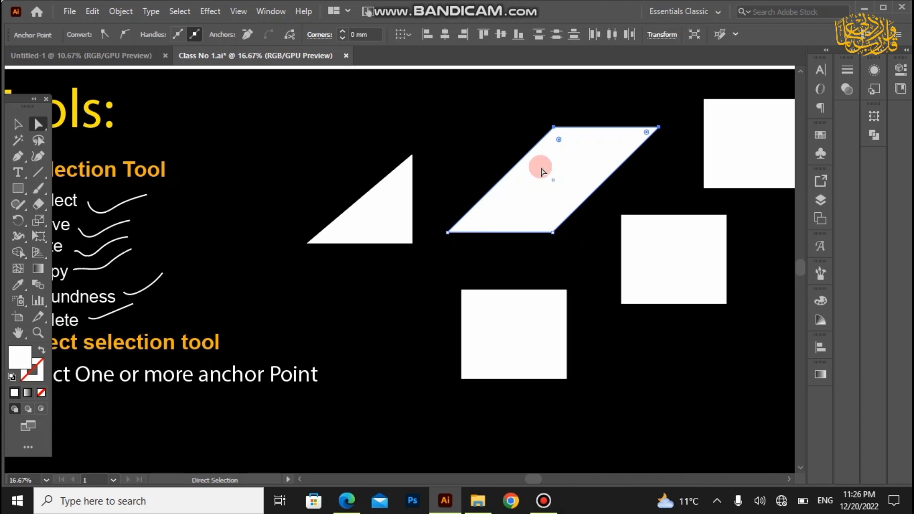
left_click(554, 131)
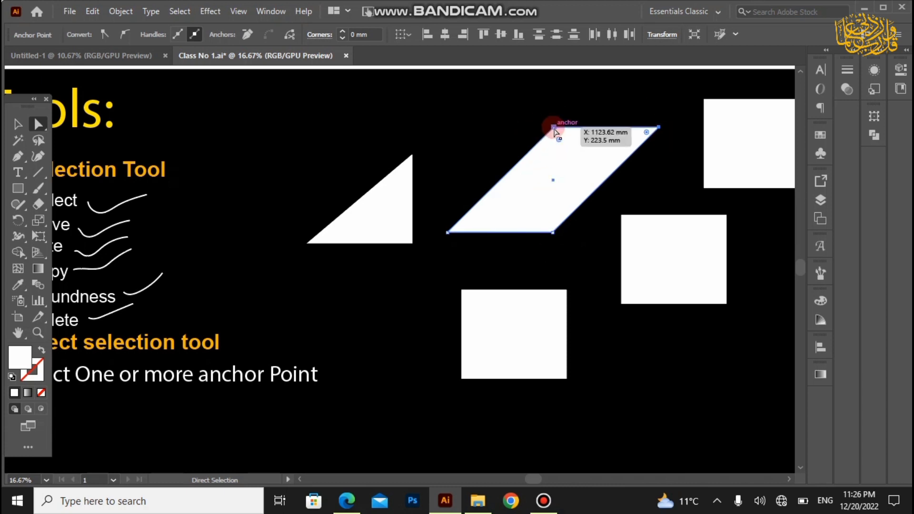
left_click_drag(553, 128, 305, 119)
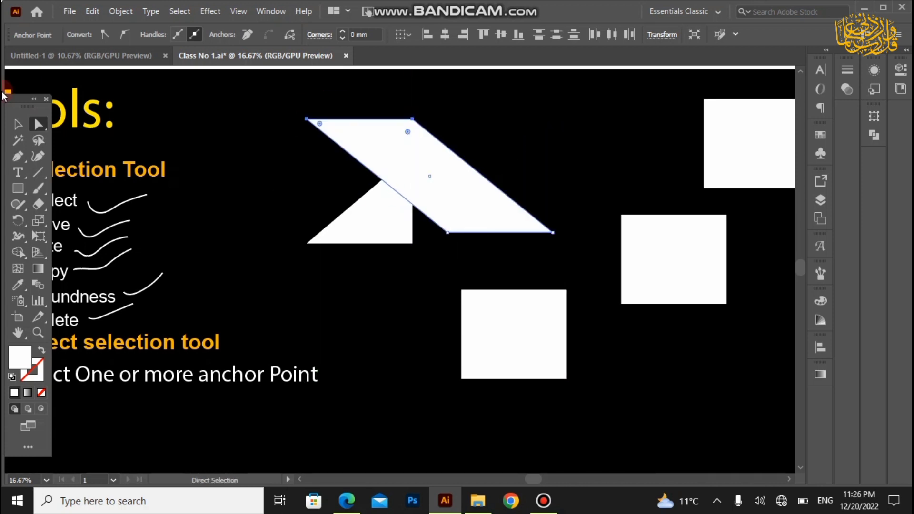
left_click(19, 126)
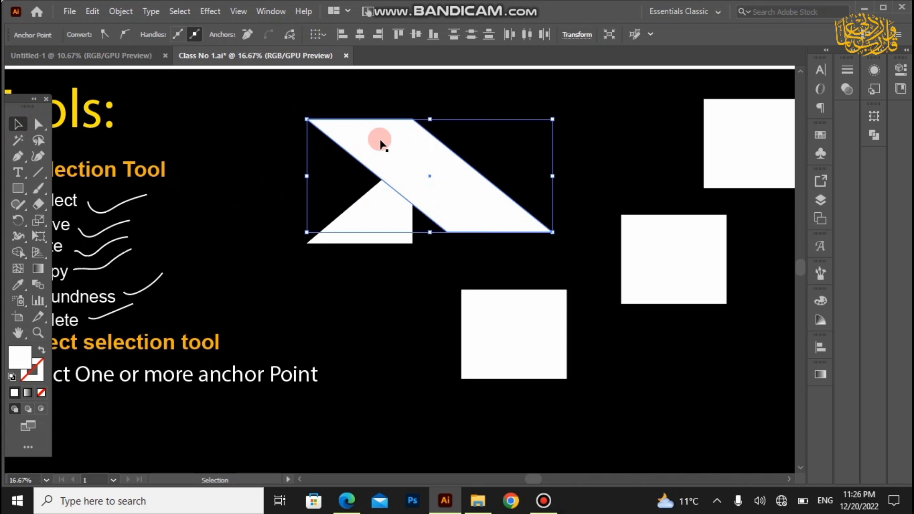
left_click(218, 129)
left_click_drag(467, 210, 532, 261)
left_click(532, 261)
scroll(494, 235, "down", 1)
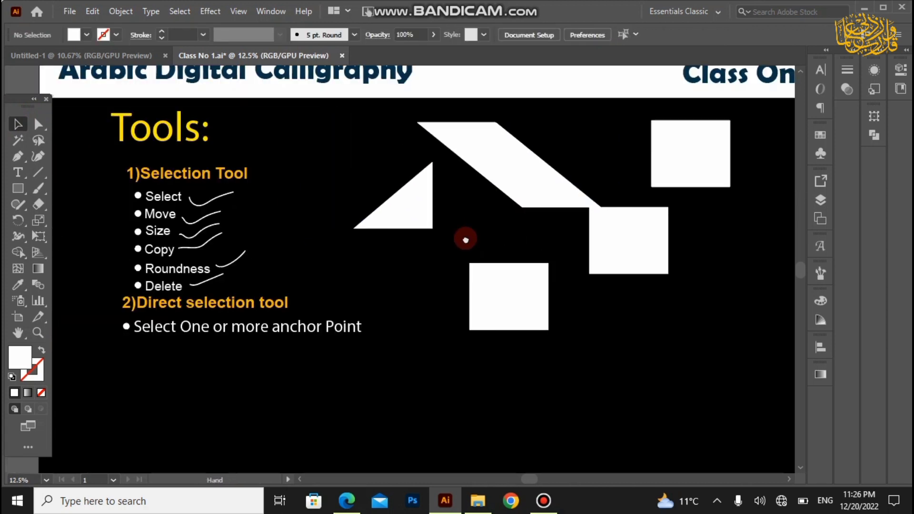
scroll(465, 239, "up", 1)
scroll(465, 245, "down", 1)
scroll(434, 205, "up", 1)
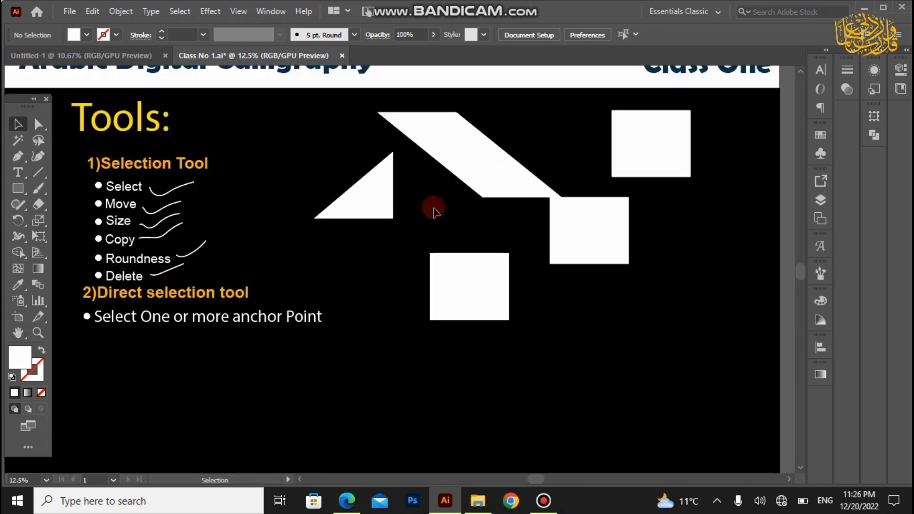
left_click_drag(458, 251, 438, 247)
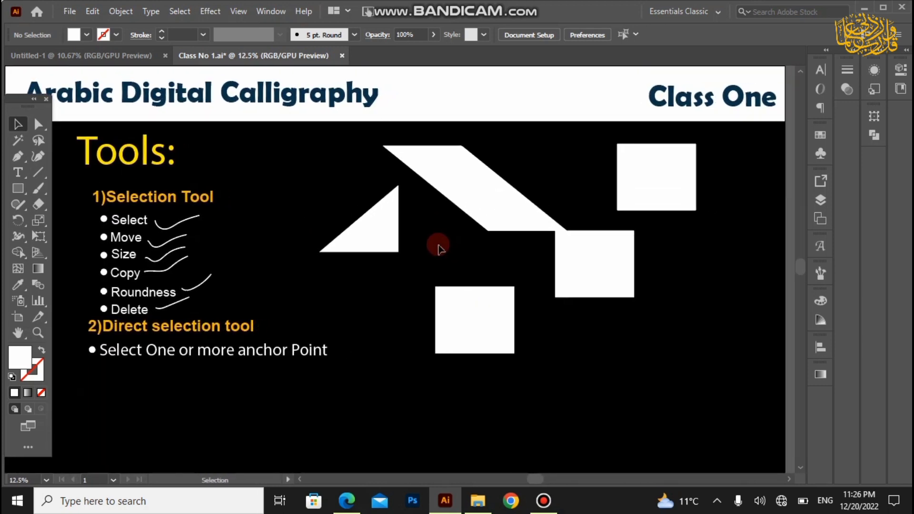